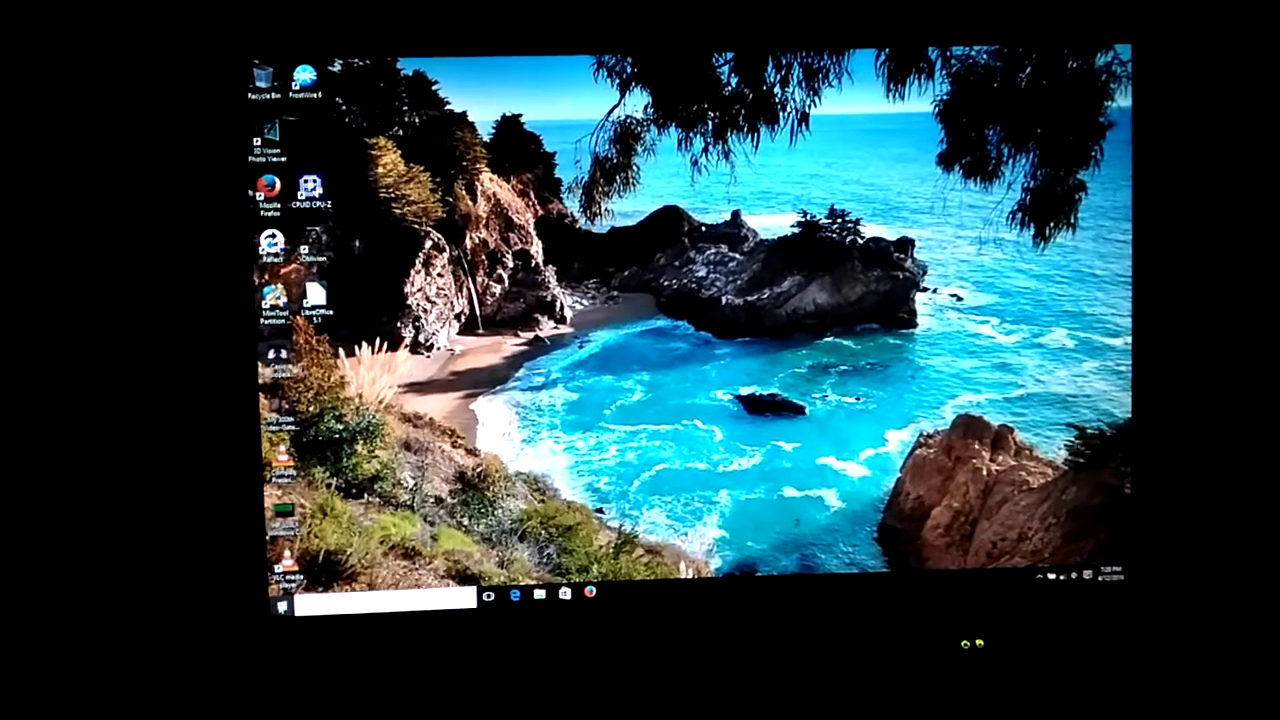
Launch File Explorer from the Start menu to reach This PC
left_click(282, 604)
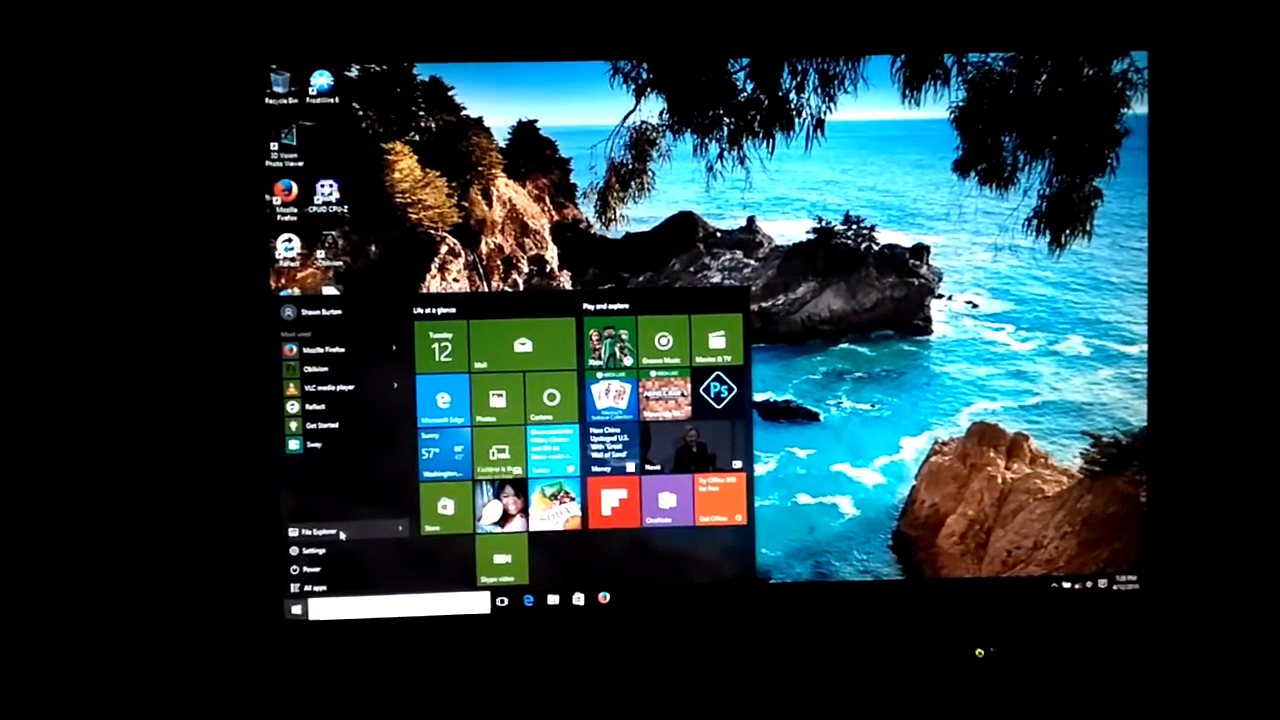
left_click(347, 541)
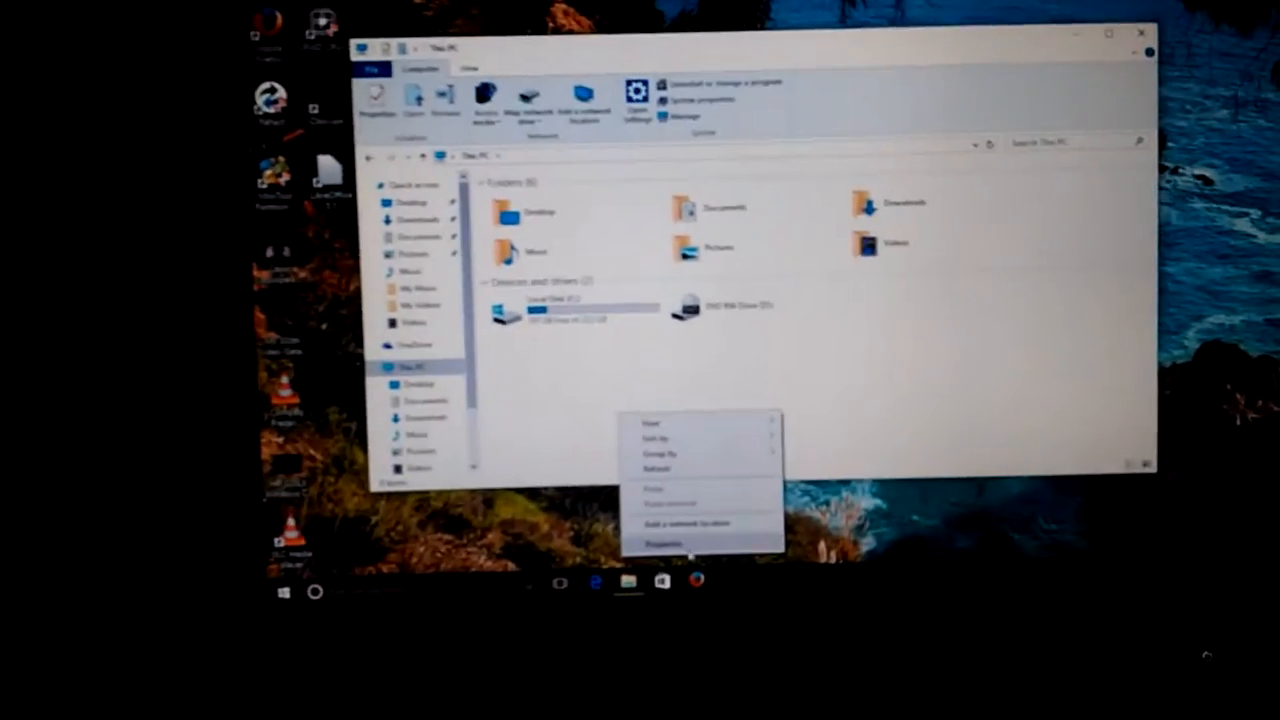
Show the System page with the Core 2 Duo T7250 processor and 4.00 GB memory fully in view
left_click(688, 545)
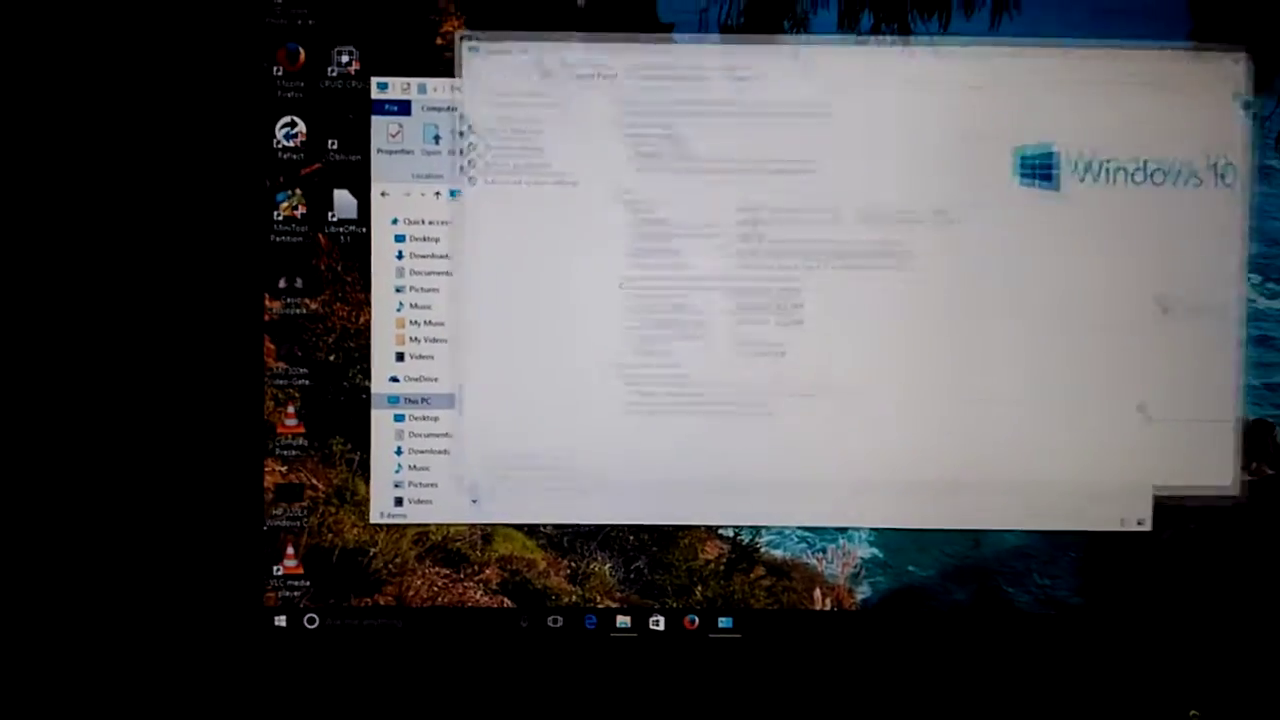
left_click_drag(760, 55, 630, 28)
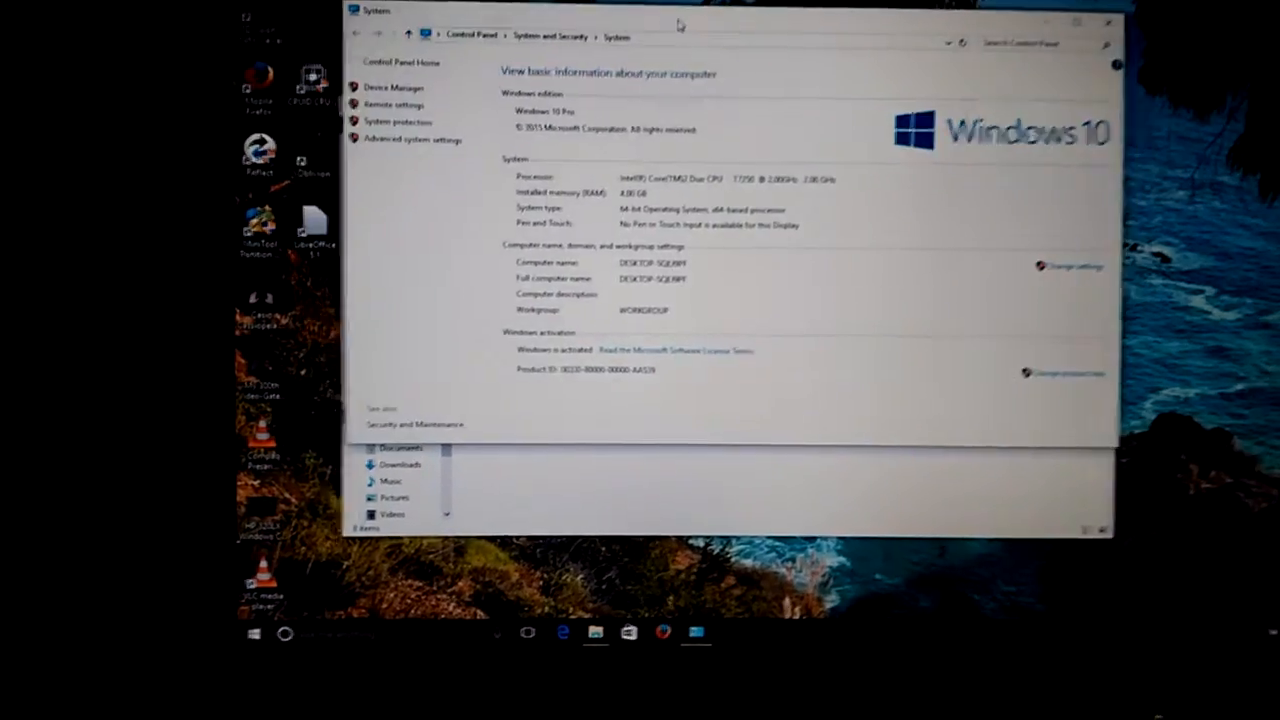